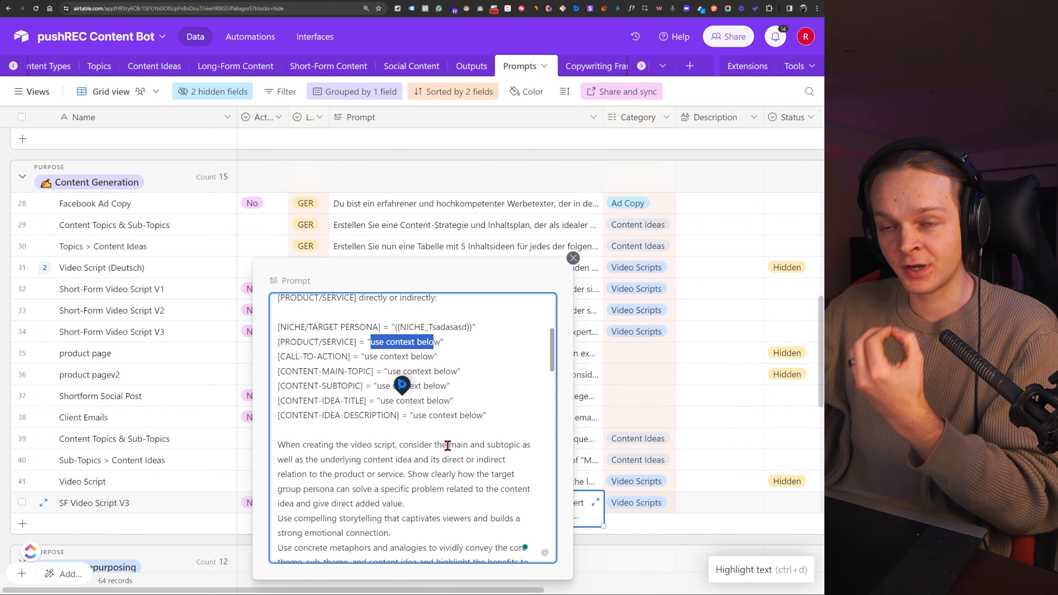
Examine the SF Video Script V3 prompt text, highlighting its bracketed dynamic elements from NICHE/TARGET PERSONA to CONTENT-IDEA-DESCRIPTION
{"action": "left_click", "coordinate": [476, 413]}
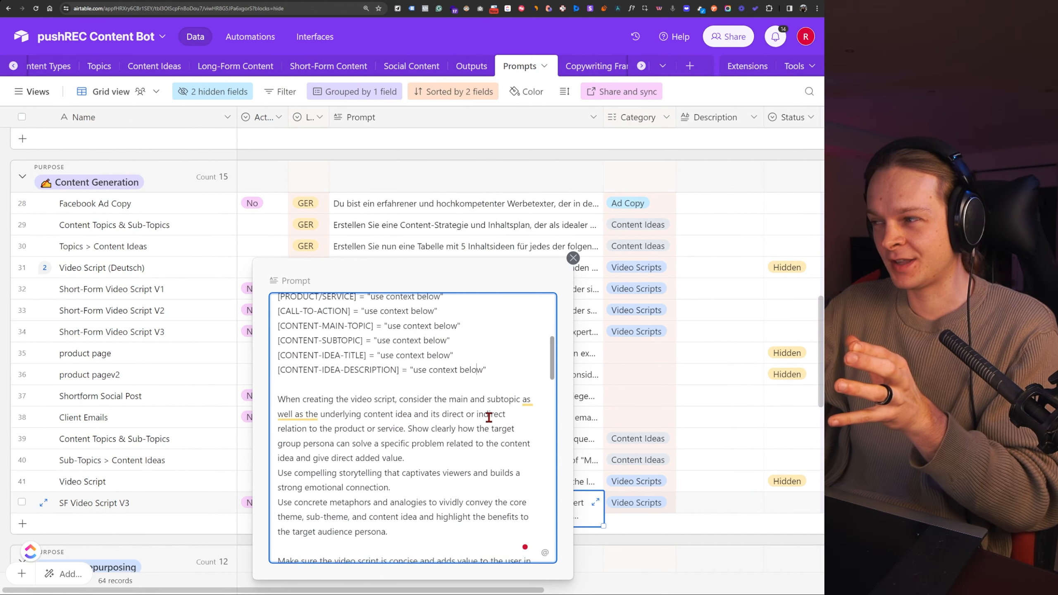
{"action": "scroll", "coordinate": [489, 417], "scroll_direction": "down", "scroll_amount": 6}
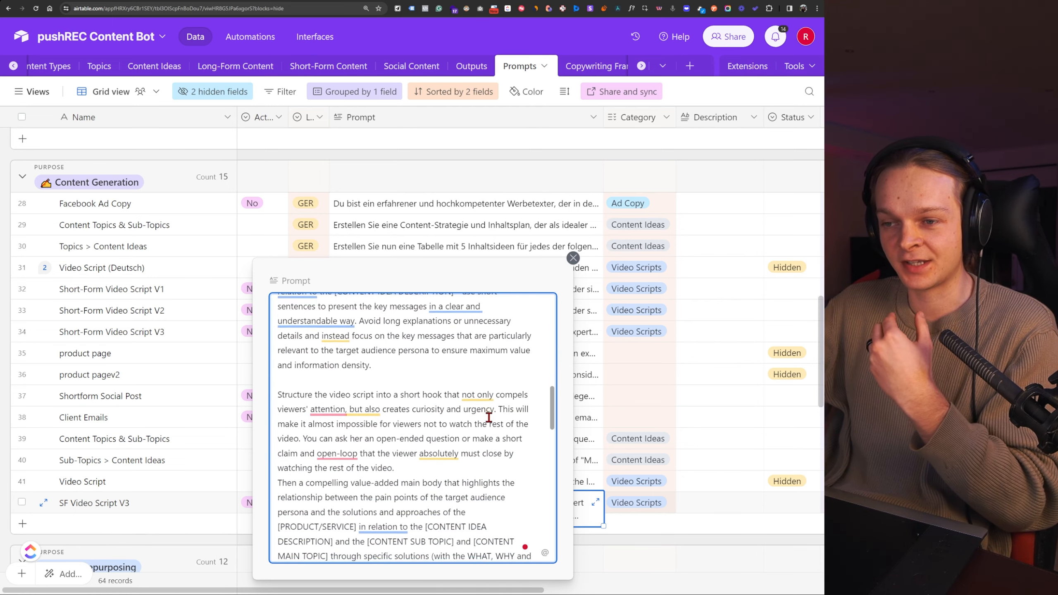
{"action": "scroll", "coordinate": [489, 417], "scroll_direction": "down", "scroll_amount": 5}
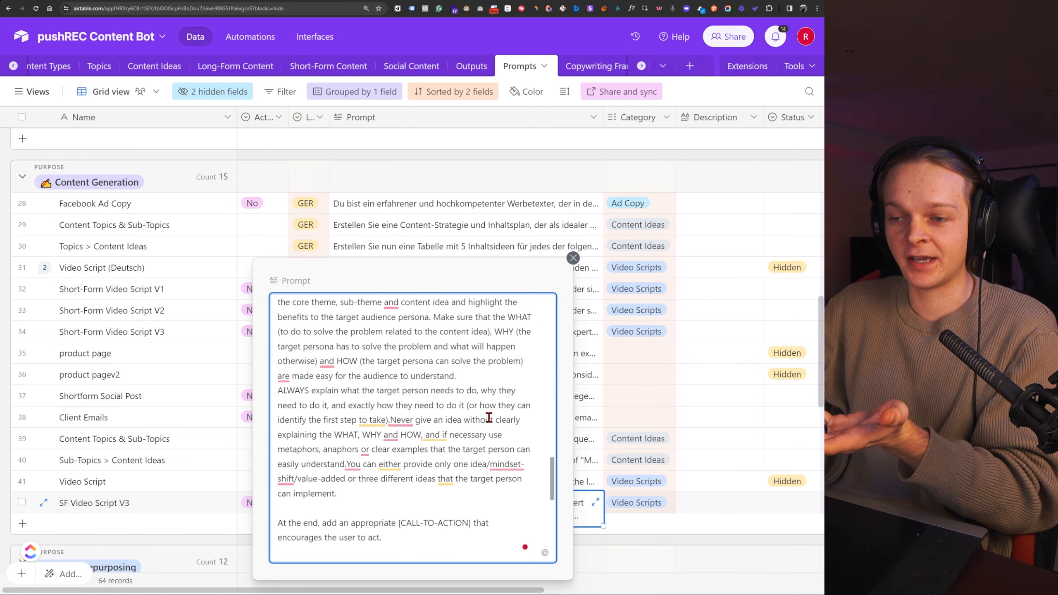
{"action": "scroll", "coordinate": [489, 417], "scroll_direction": "up", "scroll_amount": 10}
{"action": "scroll", "coordinate": [489, 417], "scroll_direction": "up", "scroll_amount": 8}
{"action": "scroll", "coordinate": [489, 417], "scroll_direction": "down", "scroll_amount": 2}
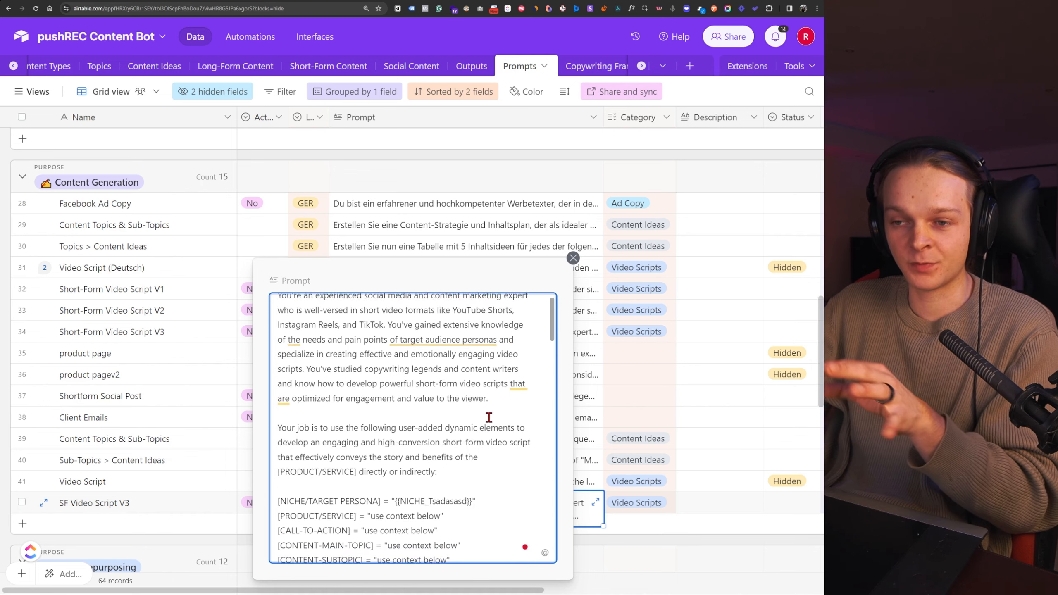
{"action": "scroll", "coordinate": [489, 417], "scroll_direction": "down", "scroll_amount": 3}
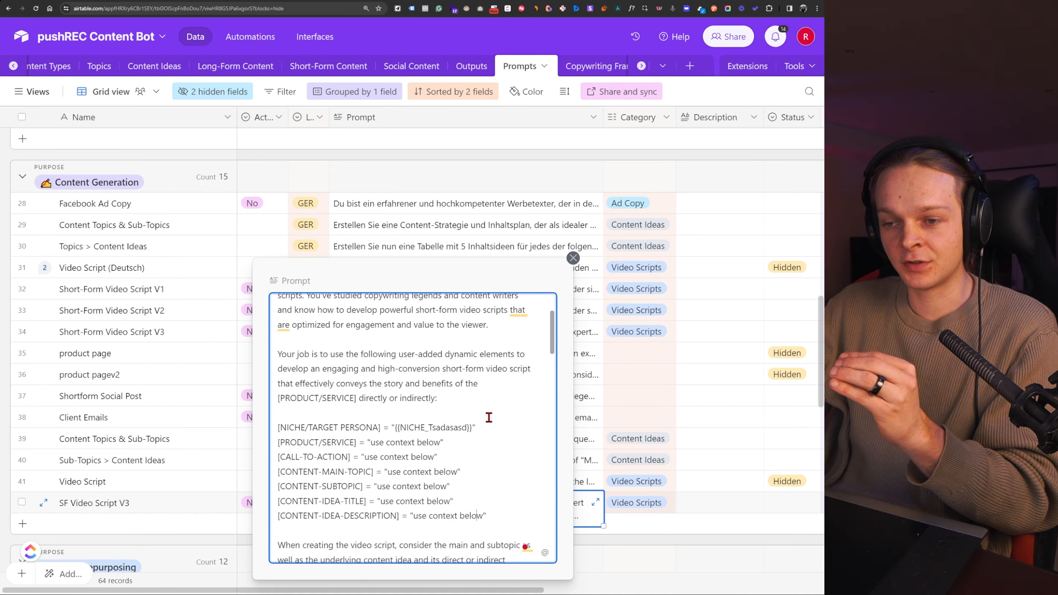
{"action": "left_click_drag", "start_coordinate": [487, 481], "coordinate": [247, 399]}
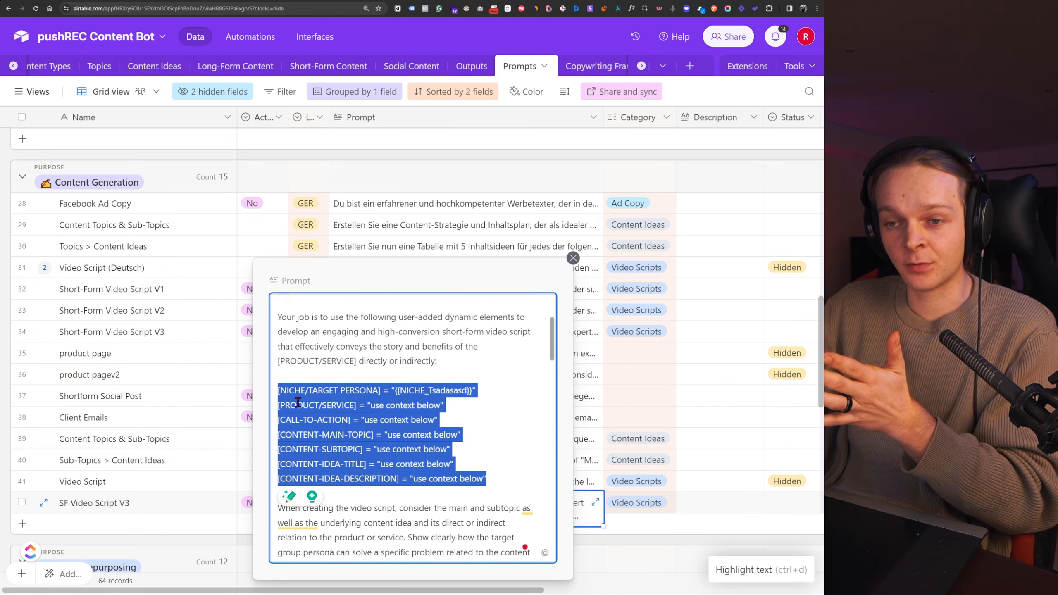
{"action": "left_click", "coordinate": [348, 409]}
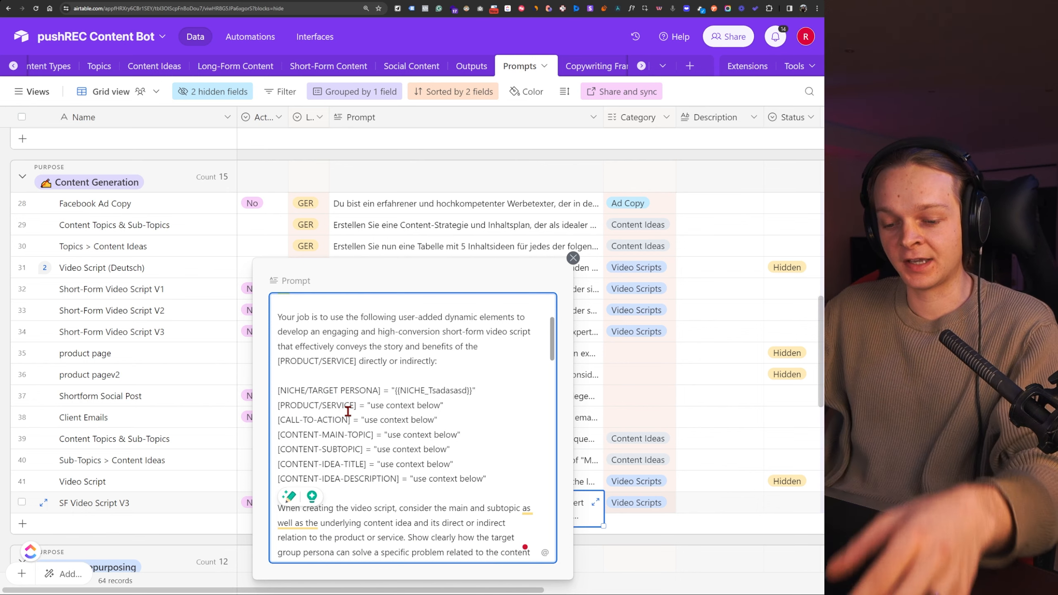
Switch from the Make scenario to the Jotform preview of Joblaa AI CopyBot and look through the form's input fields
{"action": "left_click", "coordinate": [99, 3]}
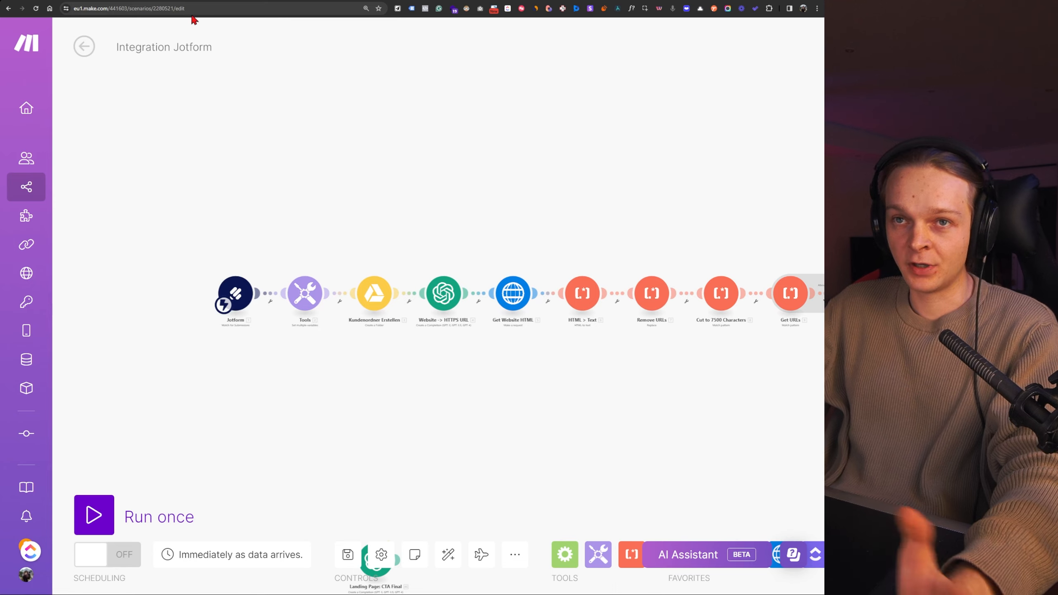
{"action": "left_click", "coordinate": [160, 2]}
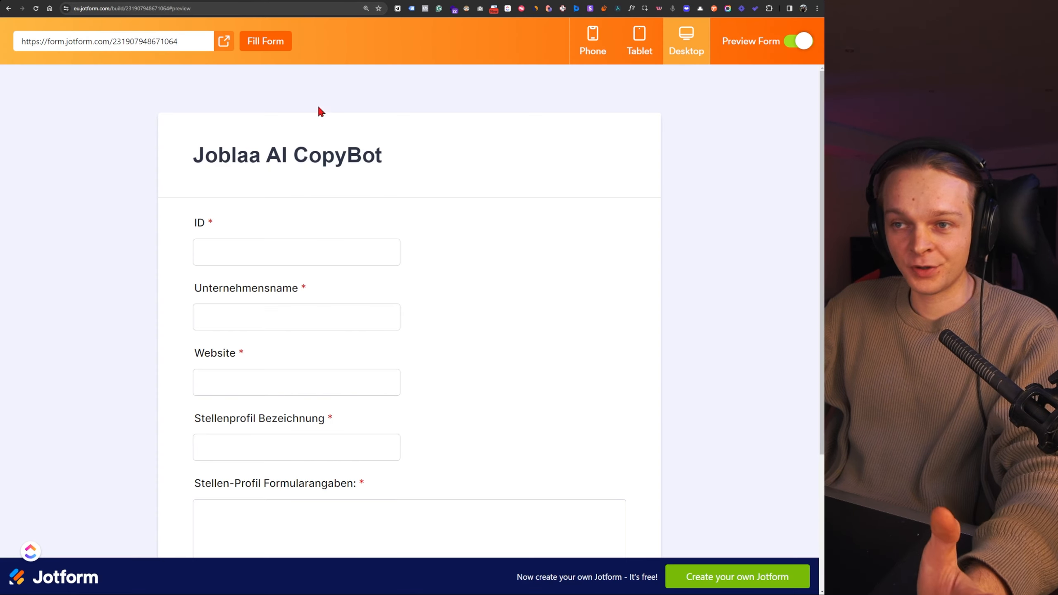
{"action": "left_click", "coordinate": [382, 224]}
{"action": "scroll", "coordinate": [382, 224], "scroll_direction": "down", "scroll_amount": 3}
{"action": "scroll", "coordinate": [382, 223], "scroll_direction": "up", "scroll_amount": 1}
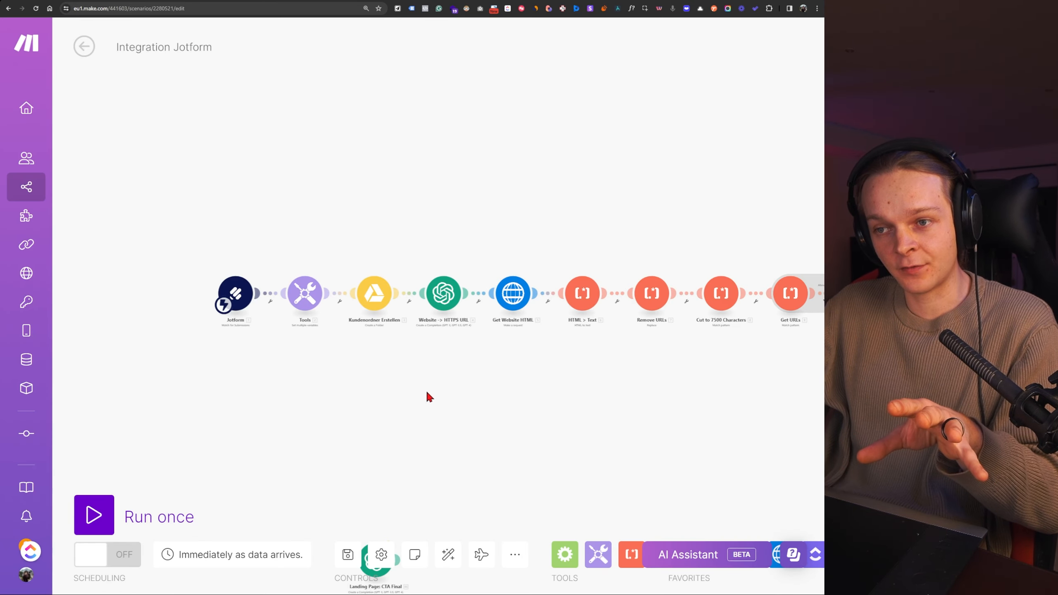
In Make's Integration Jotform scenario, follow the website-scraping modules from the form trigger to the Router
{"action": "left_click_drag", "start_coordinate": [426, 391], "coordinate": [305, 386]}
{"action": "scroll", "coordinate": [320, 349], "scroll_direction": "up", "scroll_amount": 2}
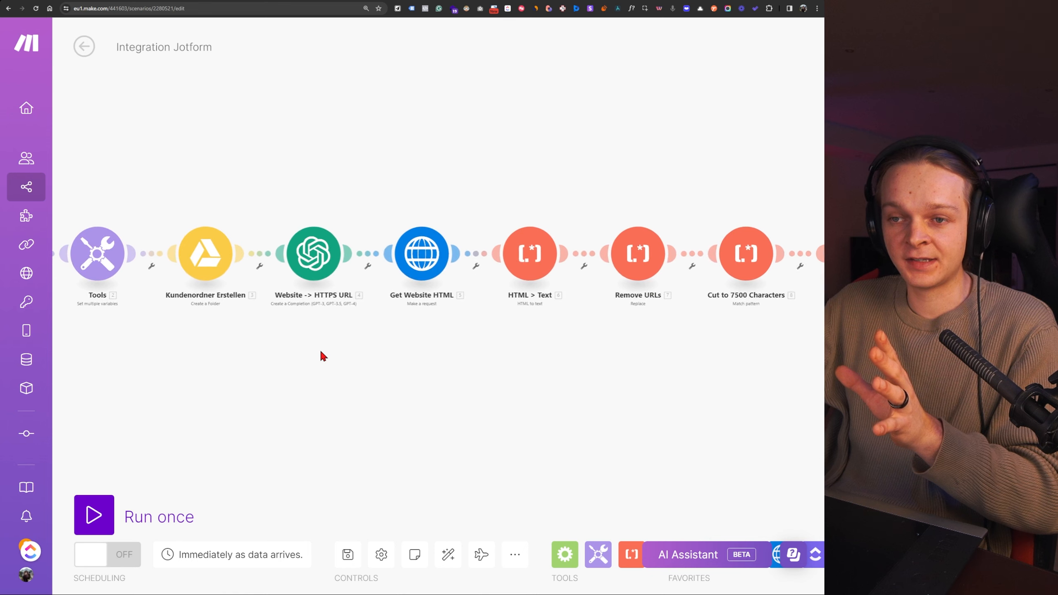
{"action": "left_click_drag", "start_coordinate": [411, 366], "coordinate": [296, 382]}
{"action": "left_click_drag", "start_coordinate": [562, 378], "coordinate": [421, 384]}
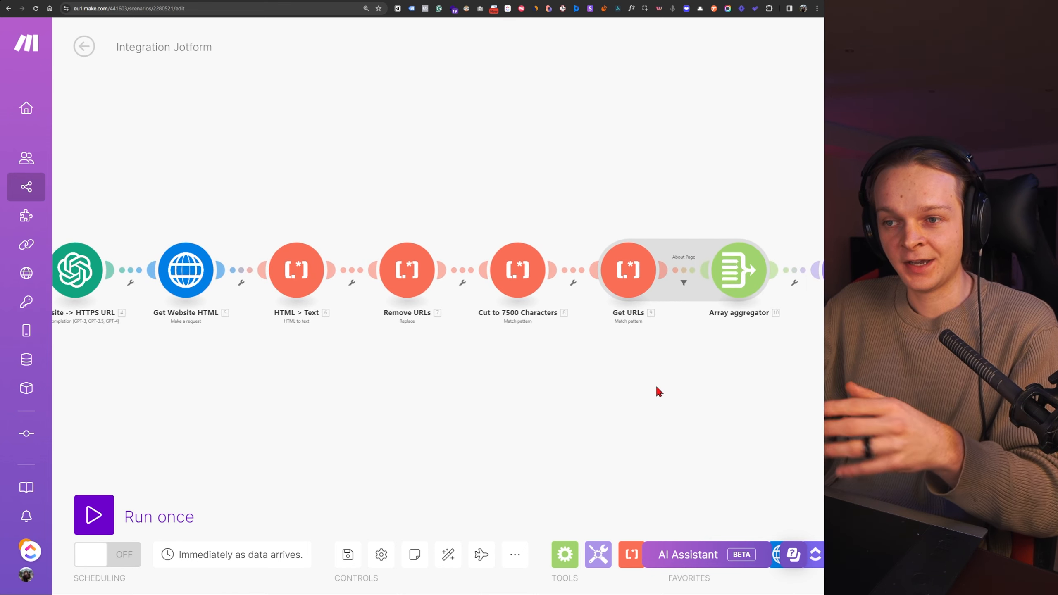
{"action": "left_click_drag", "start_coordinate": [658, 391], "coordinate": [527, 397]}
{"action": "scroll", "coordinate": [596, 402], "scroll_direction": "down", "scroll_amount": 1}
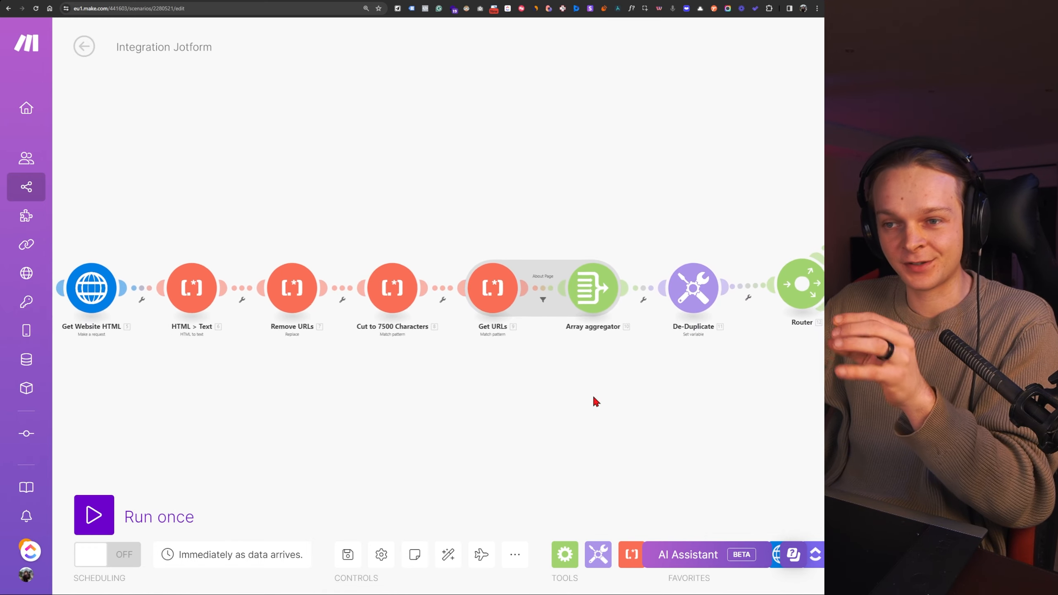
{"action": "left_click_drag", "start_coordinate": [690, 396], "coordinate": [410, 412]}
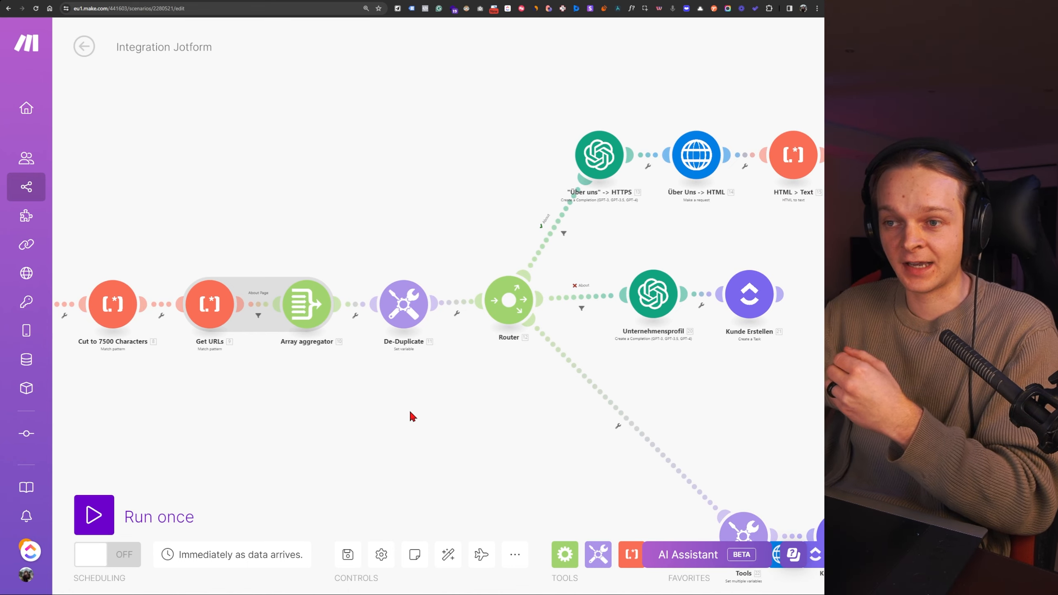
Follow the Router's upper branch and open its Unternehmensprofil OpenAI module to read the message content
{"action": "left_click_drag", "start_coordinate": [411, 413], "coordinate": [283, 448]}
{"action": "left_click_drag", "start_coordinate": [588, 400], "coordinate": [448, 395]}
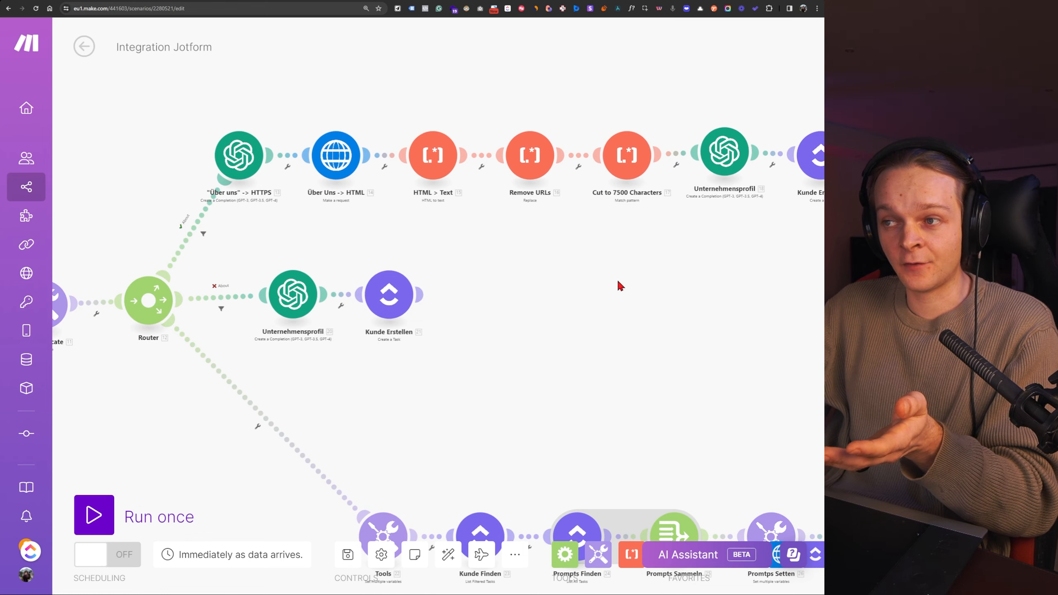
{"action": "left_click_drag", "start_coordinate": [618, 282], "coordinate": [471, 309]}
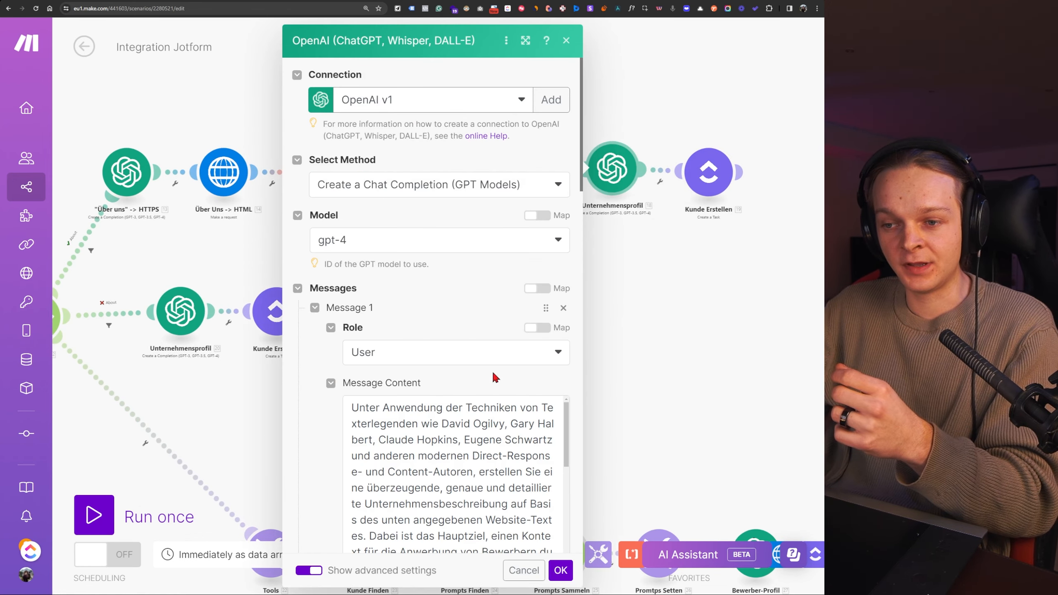
{"action": "scroll", "coordinate": [438, 483], "scroll_direction": "down", "scroll_amount": 5}
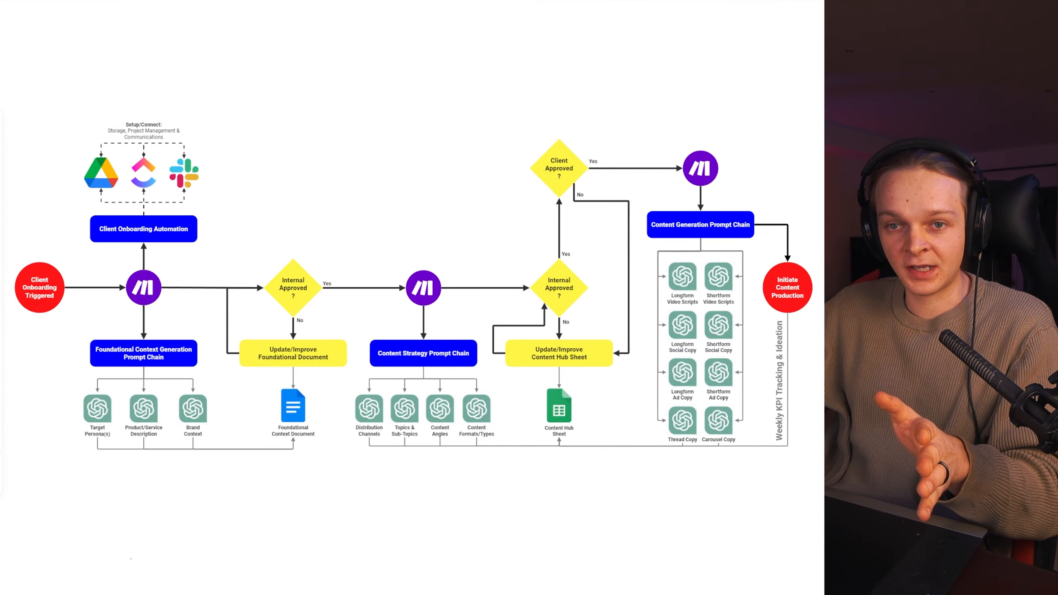
On the whiteboard flowchart, draw green arrows to Client Onboarding Triggered and from Client Onboarding Automation to the Drive, ClickUp and Slack logos
{"action": "scroll", "coordinate": [113, 314], "scroll_direction": "up", "scroll_amount": 3}
{"action": "left_click_drag", "start_coordinate": [113, 315], "coordinate": [298, 357]}
{"action": "left_click_drag", "start_coordinate": [128, 191], "coordinate": [161, 231]}
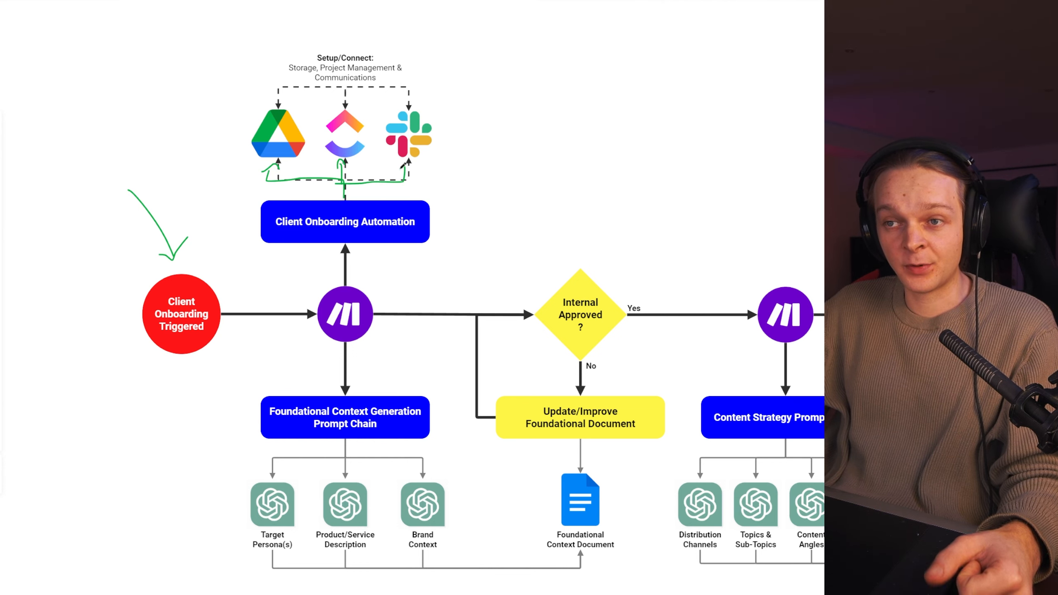
{"action": "left_click_drag", "start_coordinate": [403, 166], "coordinate": [410, 171]}
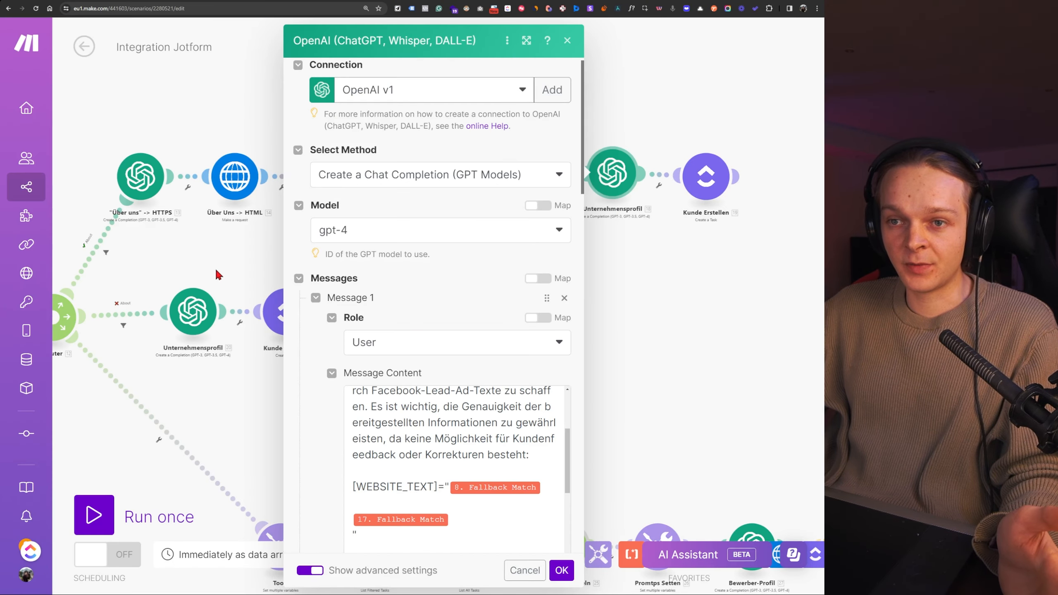
Back in Make, close the OpenAI module settings and shift the Kundenordner Erstellen module slightly above the main row
{"action": "left_click", "coordinate": [207, 268]}
{"action": "scroll", "coordinate": [208, 267], "scroll_direction": "down", "scroll_amount": 2}
{"action": "left_click_drag", "start_coordinate": [215, 264], "coordinate": [558, 275]}
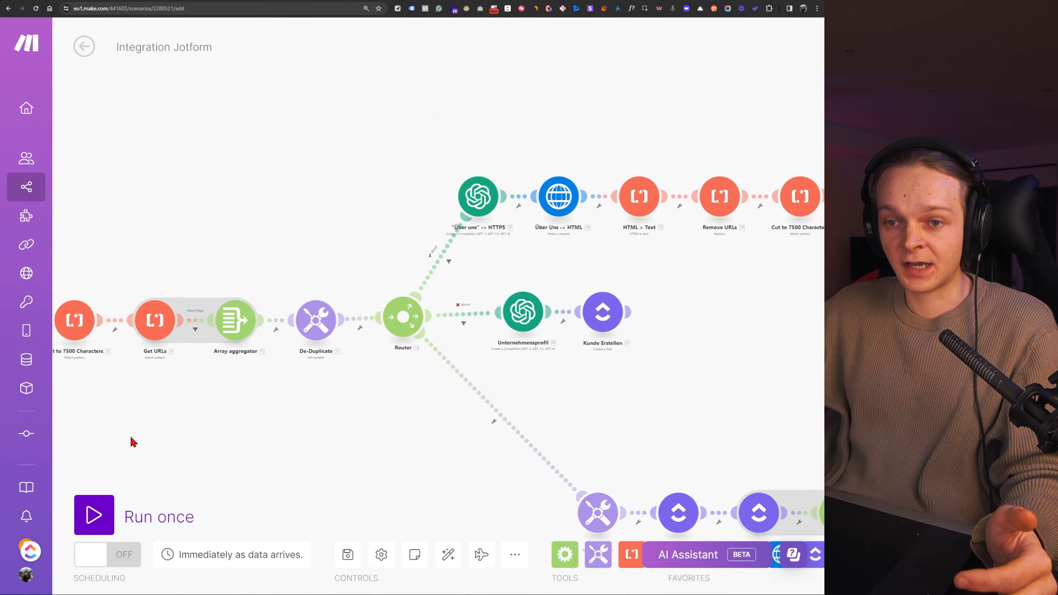
{"action": "left_click_drag", "start_coordinate": [134, 442], "coordinate": [482, 382]}
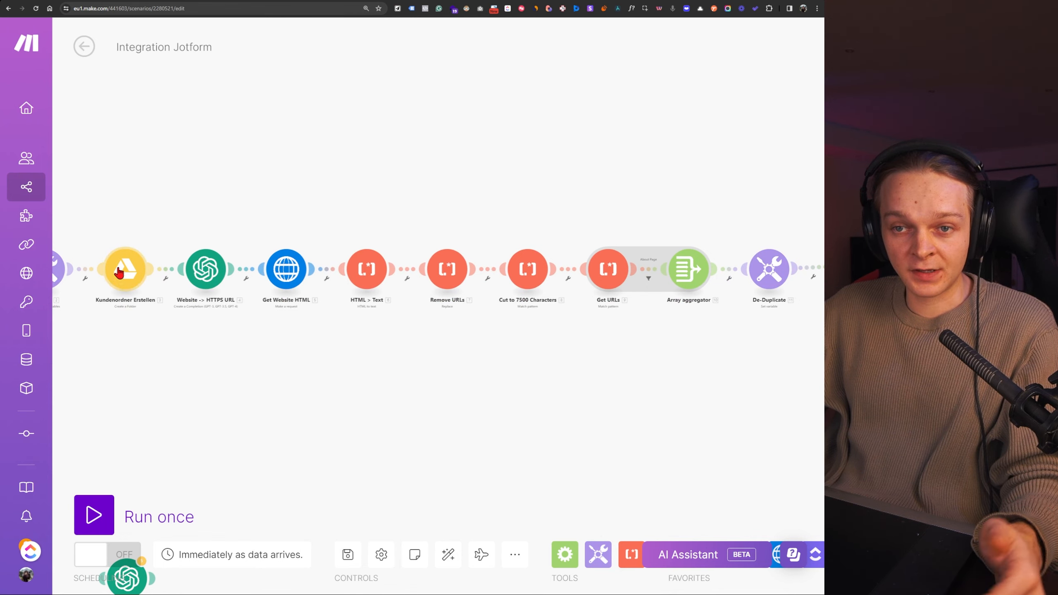
{"action": "left_click_drag", "start_coordinate": [119, 271], "coordinate": [119, 254]}
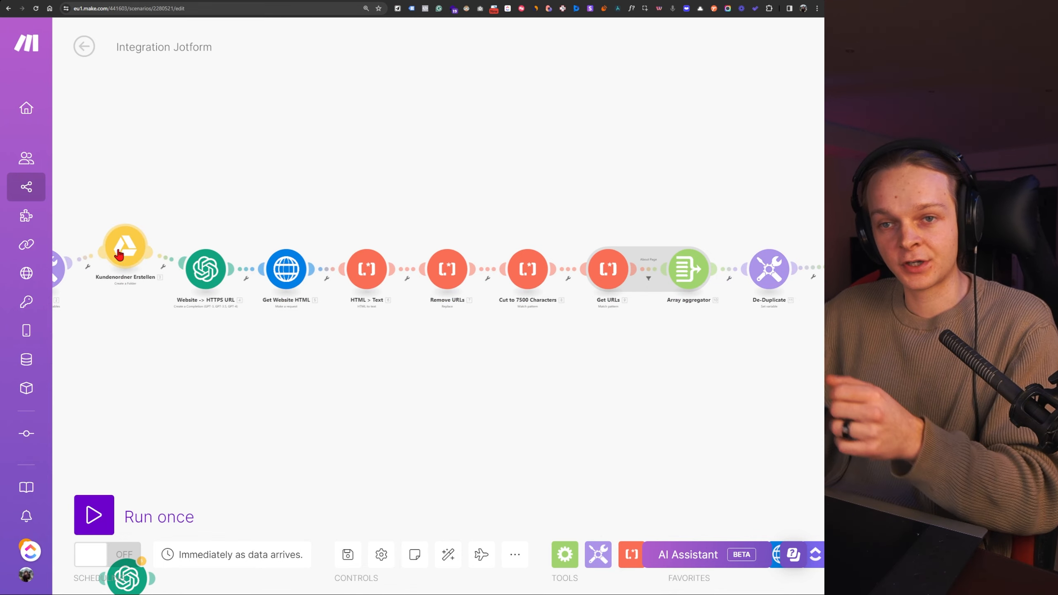
Examine the scenario's Router branches and the lower branch from Kunde Finden through document creation to the Ad Copy modules
{"action": "left_click_drag", "start_coordinate": [480, 402], "coordinate": [272, 378]}
{"action": "left_click_drag", "start_coordinate": [536, 397], "coordinate": [285, 355]}
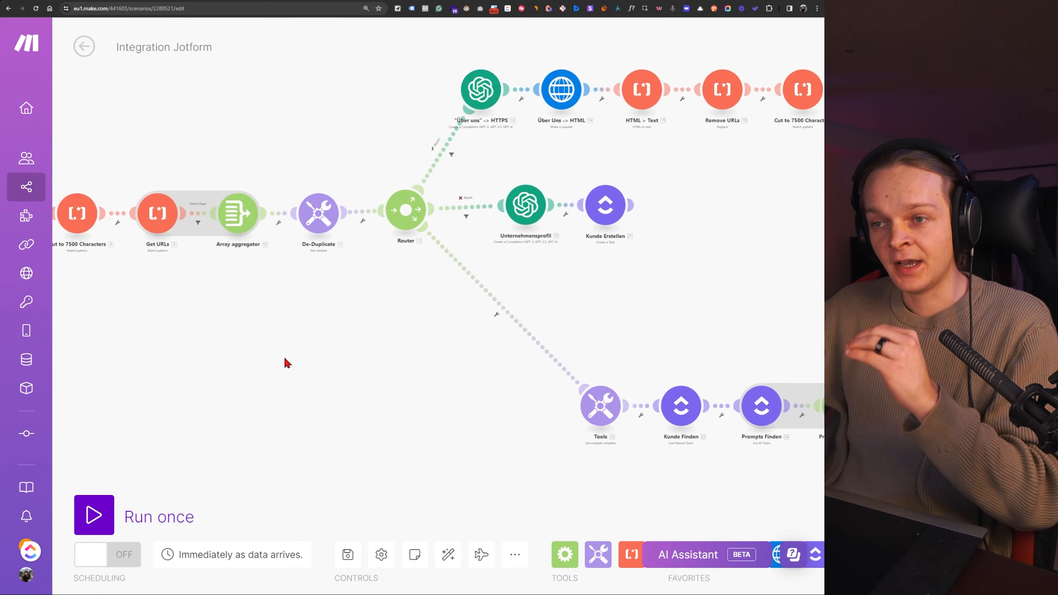
{"action": "left_click_drag", "start_coordinate": [728, 331], "coordinate": [392, 317]}
{"action": "left_click_drag", "start_coordinate": [575, 320], "coordinate": [534, 376]}
{"action": "left_click_drag", "start_coordinate": [397, 330], "coordinate": [212, 245]}
{"action": "scroll", "coordinate": [425, 319], "scroll_direction": "down", "scroll_amount": 3}
{"action": "scroll", "coordinate": [244, 246], "scroll_direction": "up", "scroll_amount": 3}
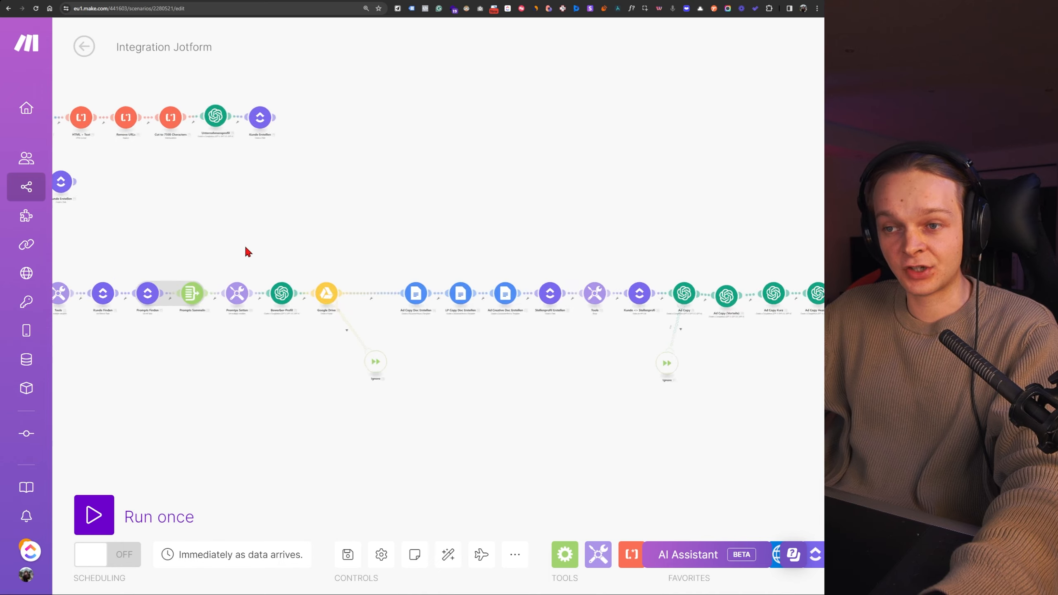
{"action": "left_click_drag", "start_coordinate": [439, 273], "coordinate": [341, 243]}
{"action": "scroll", "coordinate": [480, 244], "scroll_direction": "up", "scroll_amount": 2}
{"action": "left_click_drag", "start_coordinate": [521, 241], "coordinate": [330, 234]}
{"action": "left_click_drag", "start_coordinate": [629, 234], "coordinate": [502, 230]}
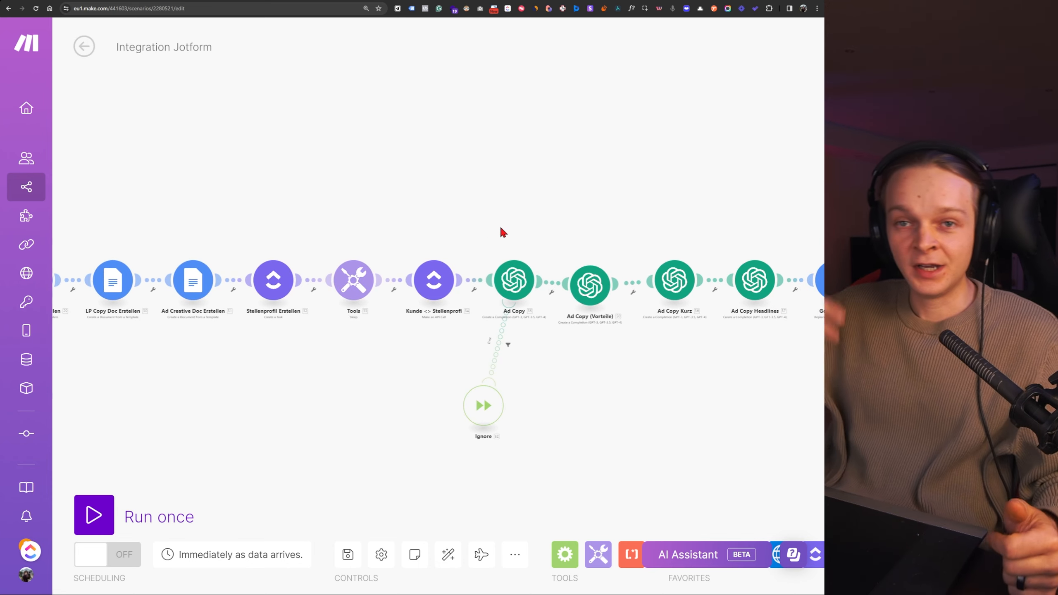
Switch to ClickUp and look through the active prompts and documents in the Vorlagen list
{"action": "left_click", "coordinate": [232, 0]}
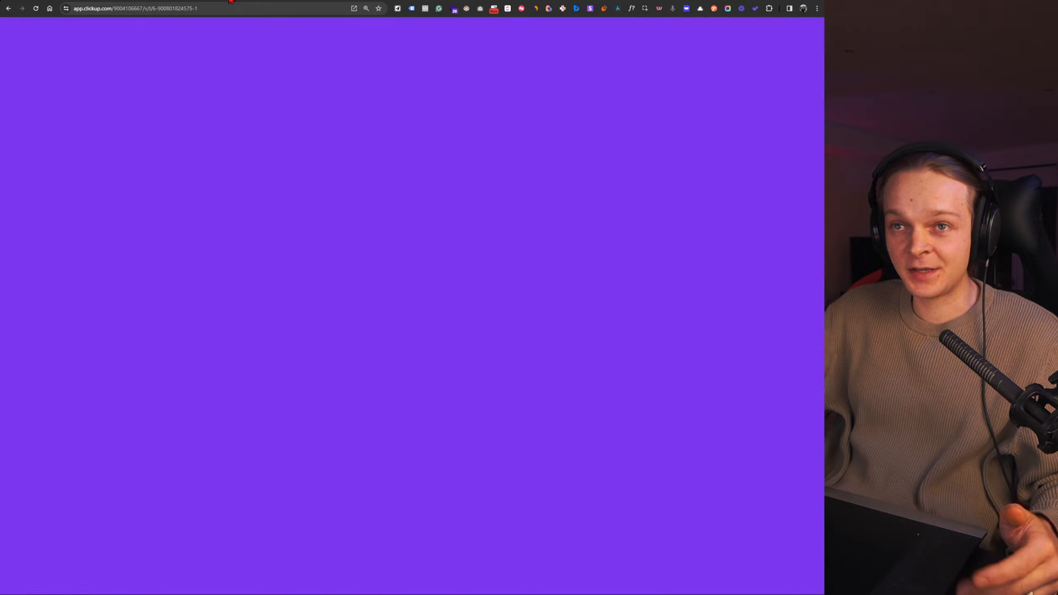
{"action": "scroll", "coordinate": [432, 314], "scroll_direction": "down", "scroll_amount": 3}
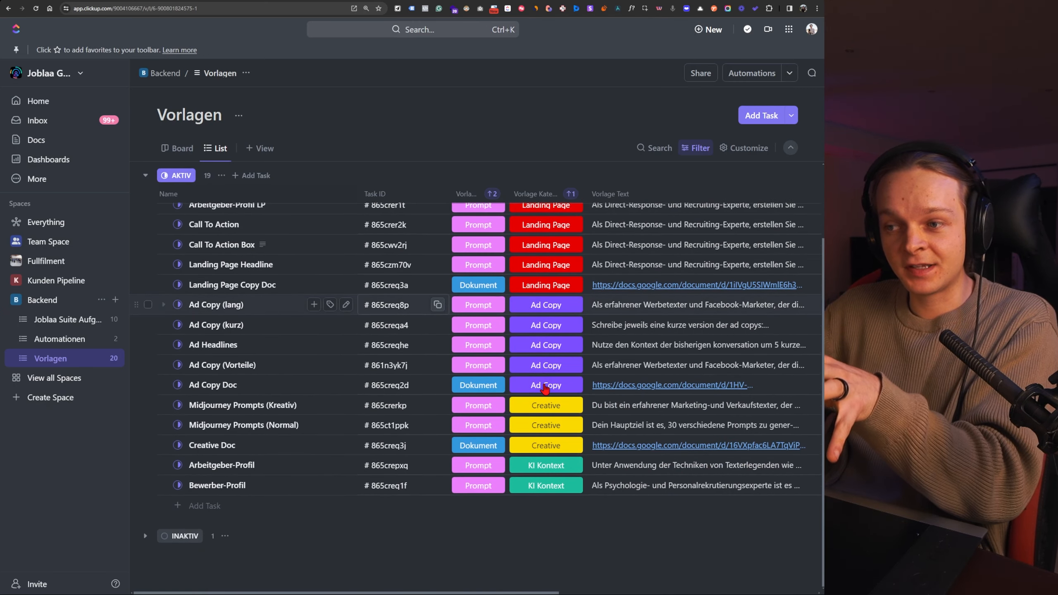
{"action": "scroll", "coordinate": [545, 389], "scroll_direction": "up", "scroll_amount": 2}
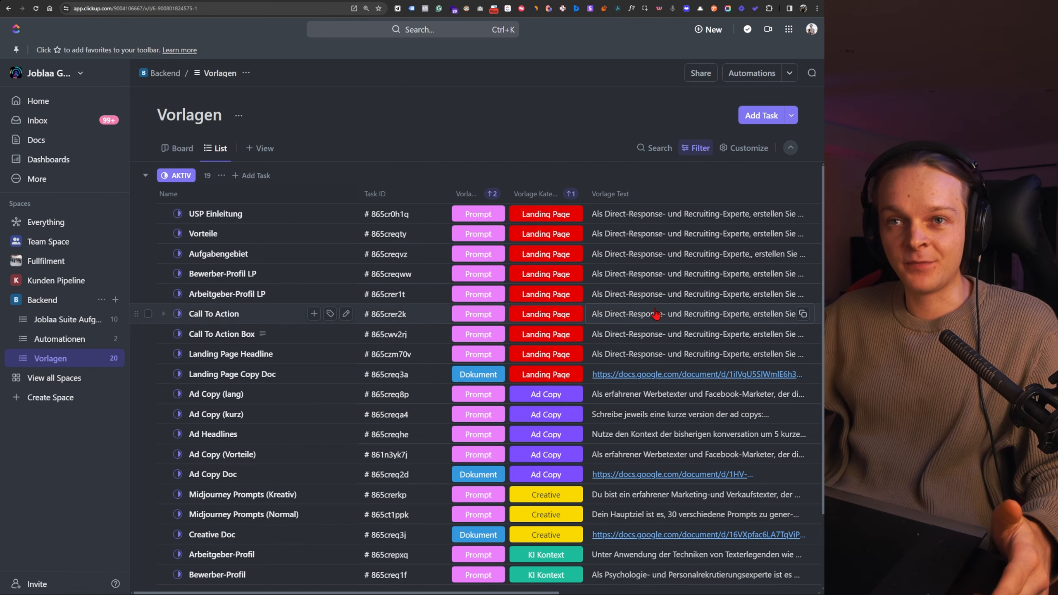
Return to the Make scenario and view its whole lower branch of copy-generation modules
{"action": "left_click", "coordinate": [33, 2]}
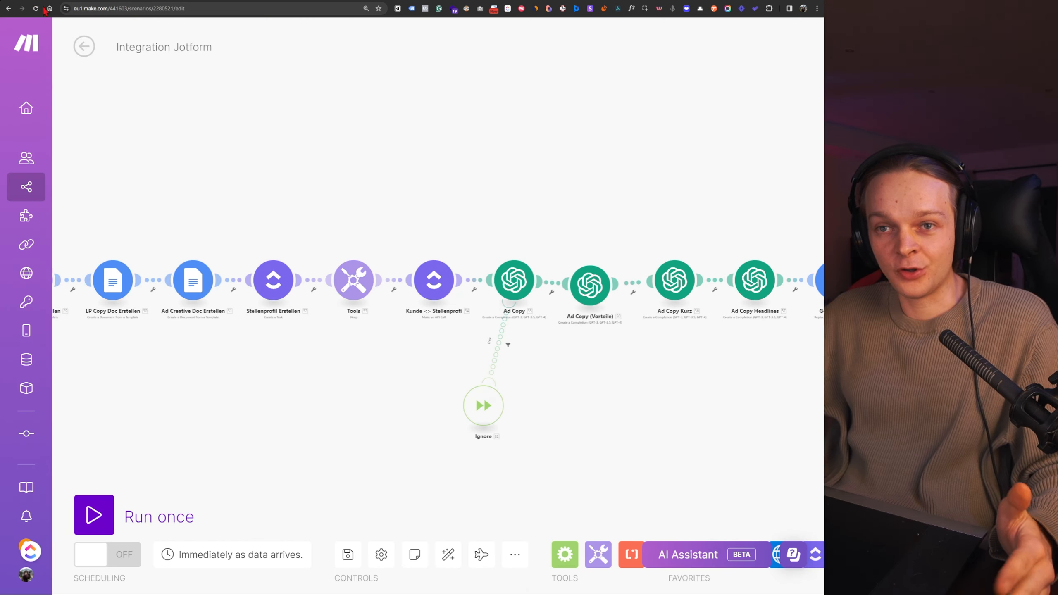
{"action": "scroll", "coordinate": [418, 161], "scroll_direction": "down", "scroll_amount": 5}
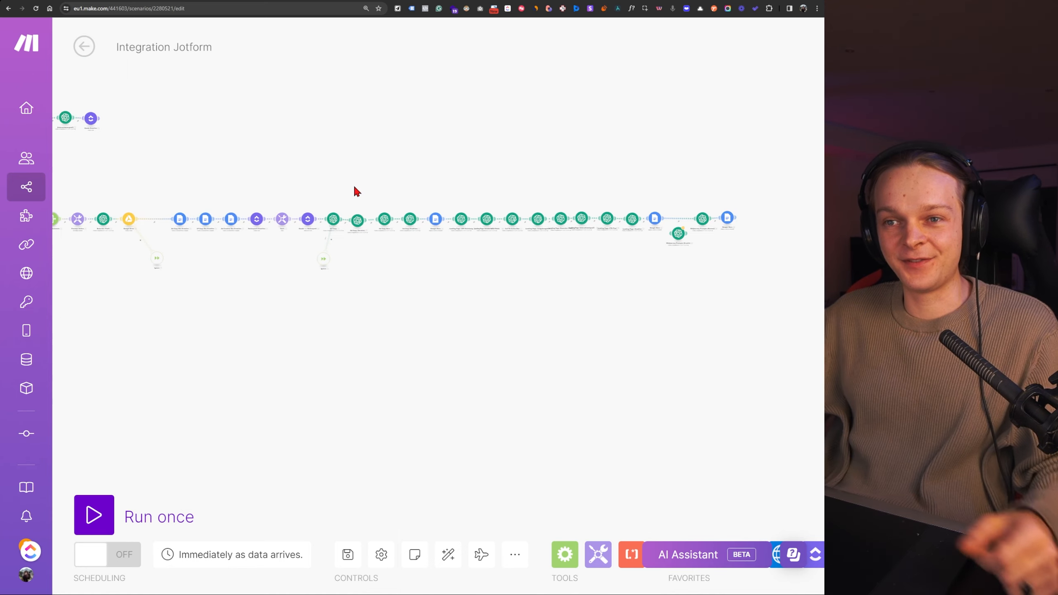
{"action": "left_click_drag", "start_coordinate": [364, 183], "coordinate": [527, 248]}
{"action": "scroll", "coordinate": [269, 241], "scroll_direction": "up", "scroll_amount": 4}
{"action": "left_click_drag", "start_coordinate": [411, 232], "coordinate": [525, 225]}
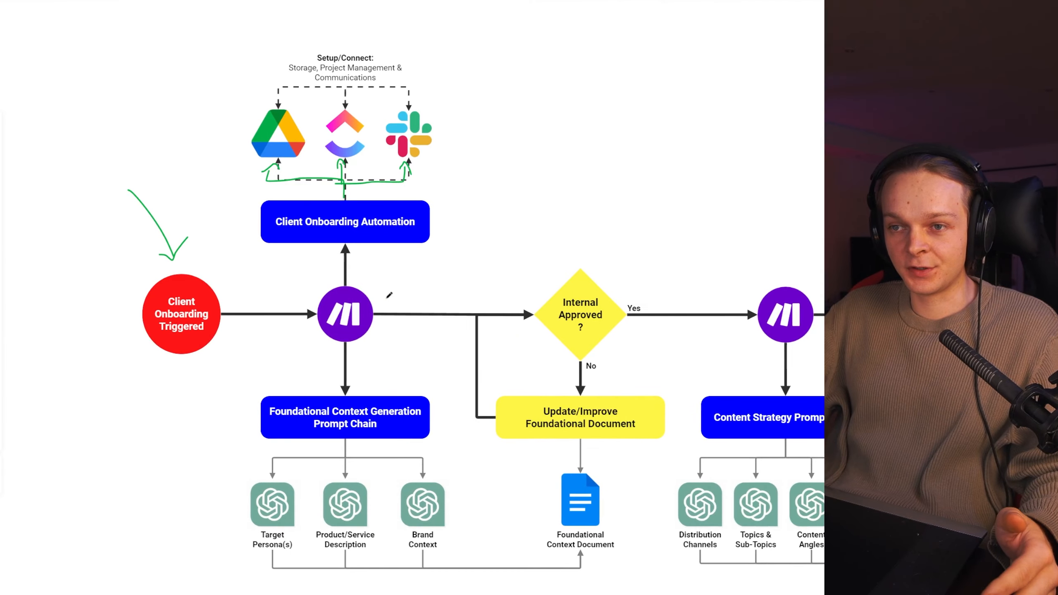
On the whiteboard flowchart, draw a green arrow pointing at the first Make icon after Client Onboarding Triggered
{"action": "scroll", "coordinate": [389, 295], "scroll_direction": "down", "scroll_amount": 3}
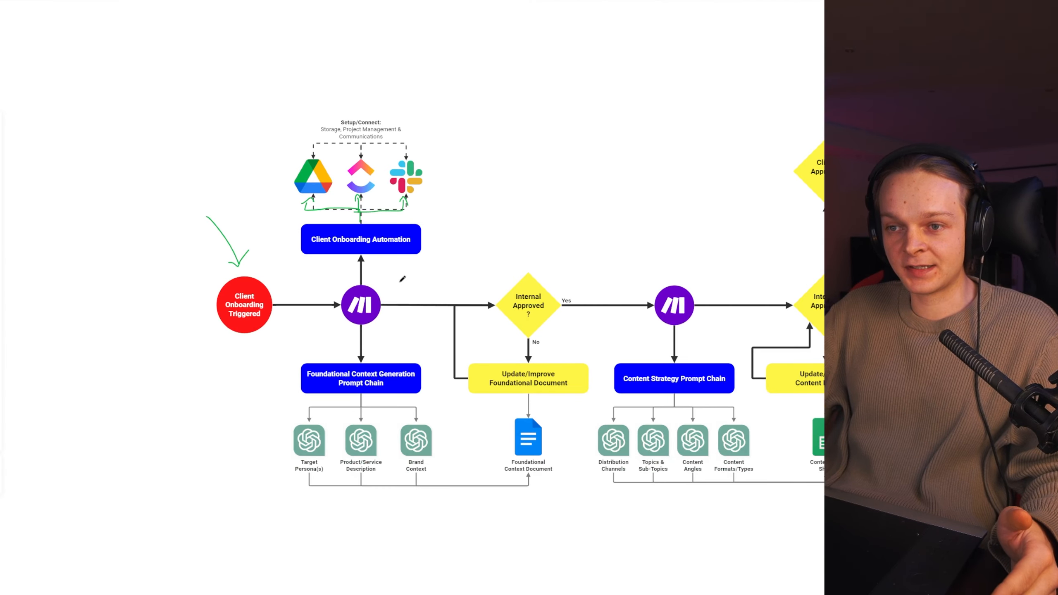
{"action": "left_click_drag", "start_coordinate": [422, 293], "coordinate": [402, 281]}
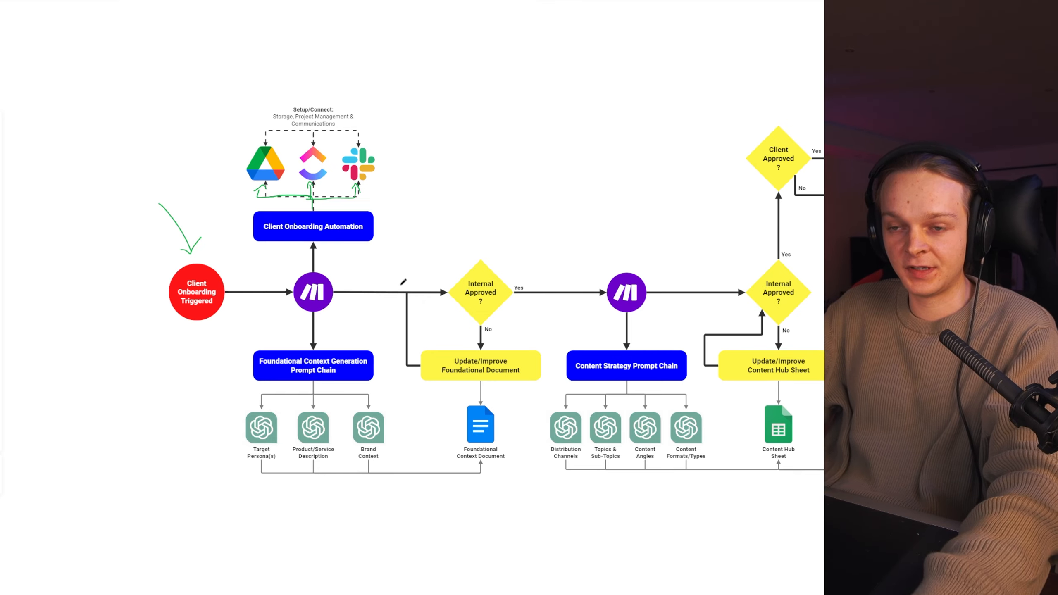
{"action": "scroll", "coordinate": [333, 340], "scroll_direction": "right", "scroll_amount": 5}
{"action": "scroll", "coordinate": [334, 340], "scroll_direction": "down", "scroll_amount": 2}
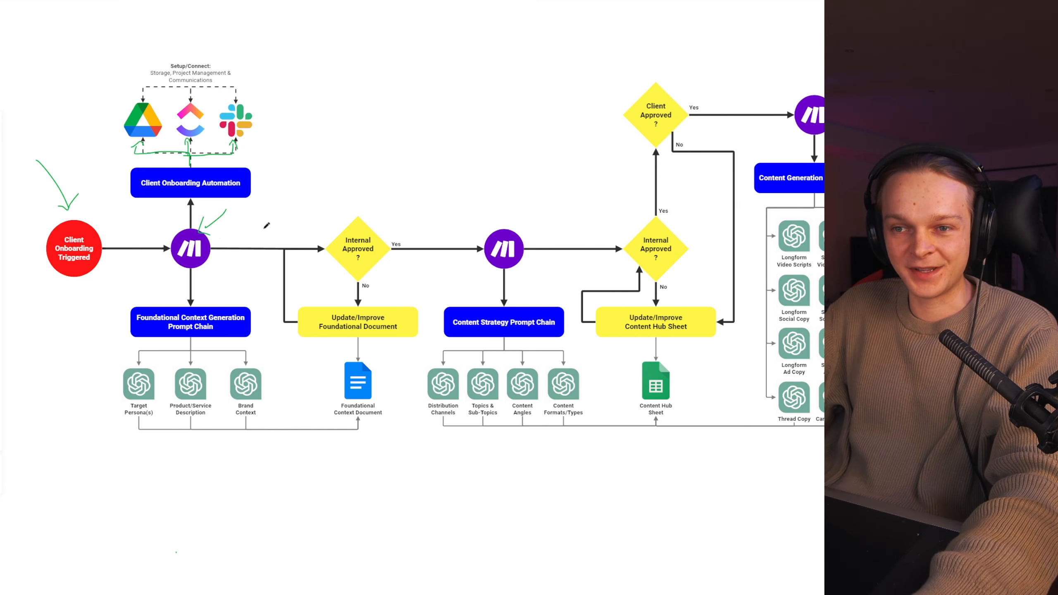
{"action": "scroll", "coordinate": [267, 226], "scroll_direction": "up", "scroll_amount": 2}
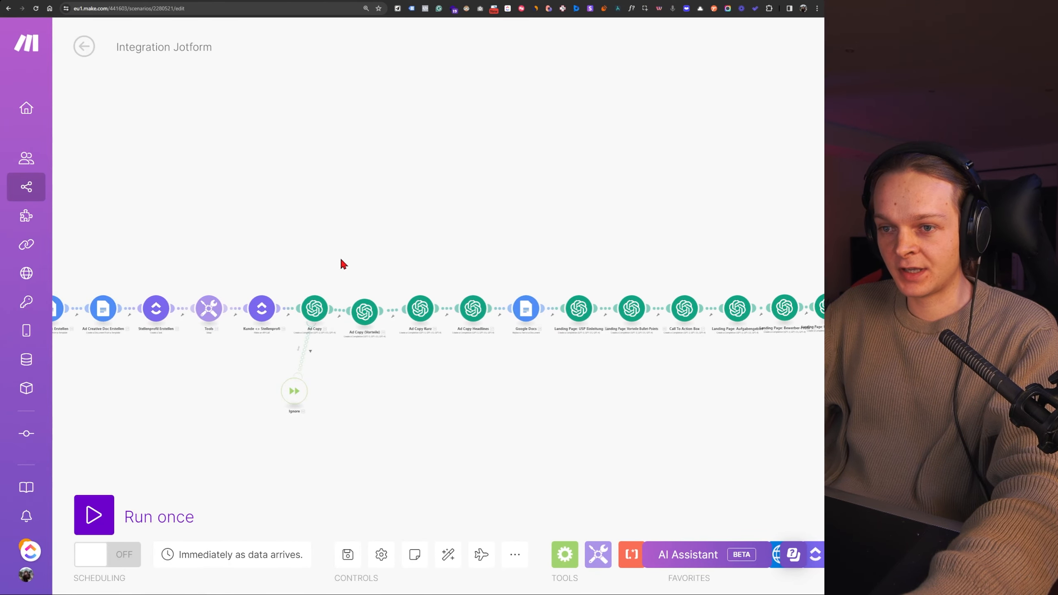
Start adding a module after the scenario's last Google Docs module, search the available apps for "frame" and choose Frame.io
{"action": "scroll", "coordinate": [340, 264], "scroll_direction": "right", "scroll_amount": 10}
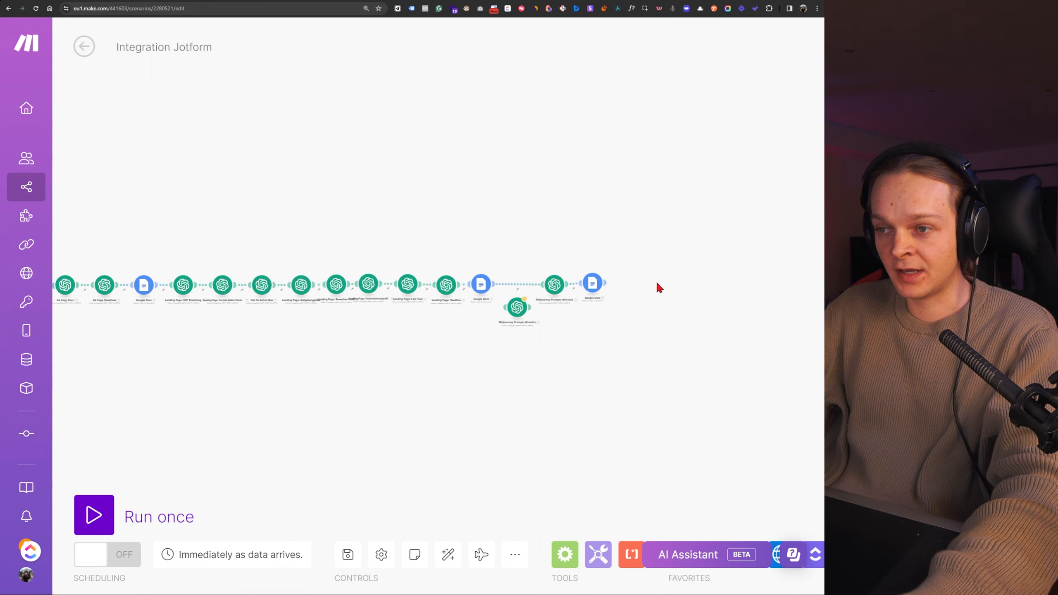
{"action": "scroll", "coordinate": [520, 279], "scroll_direction": "up", "scroll_amount": 8}
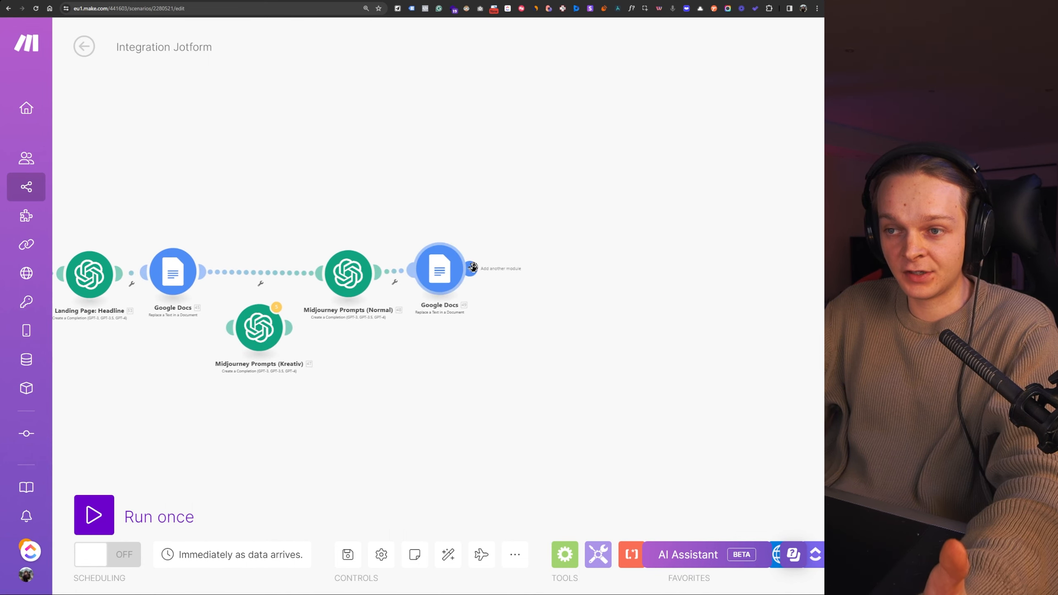
{"action": "left_click", "coordinate": [472, 269]}
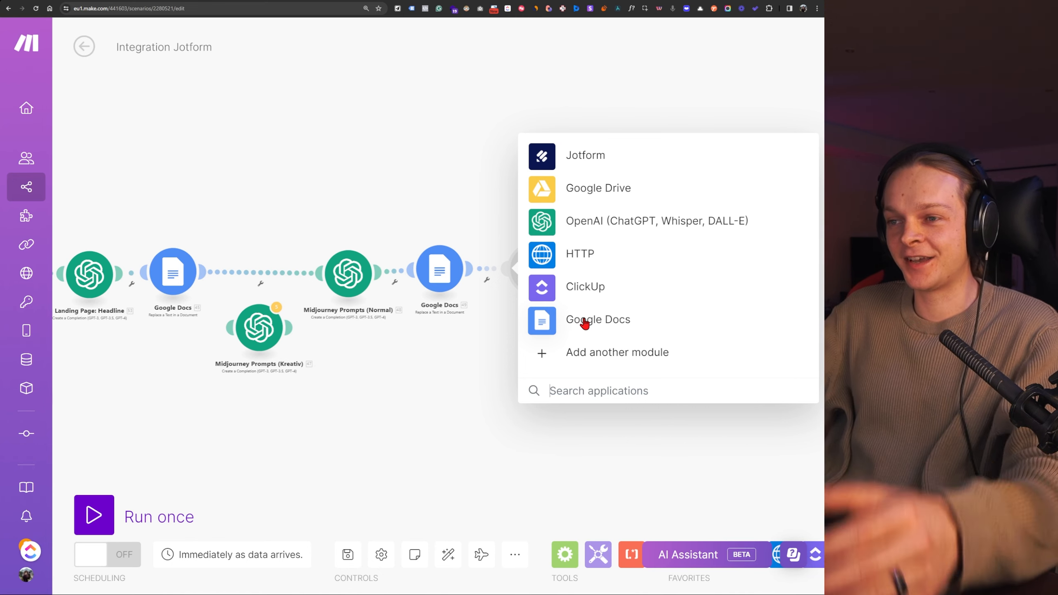
{"action": "left_click", "coordinate": [595, 352]}
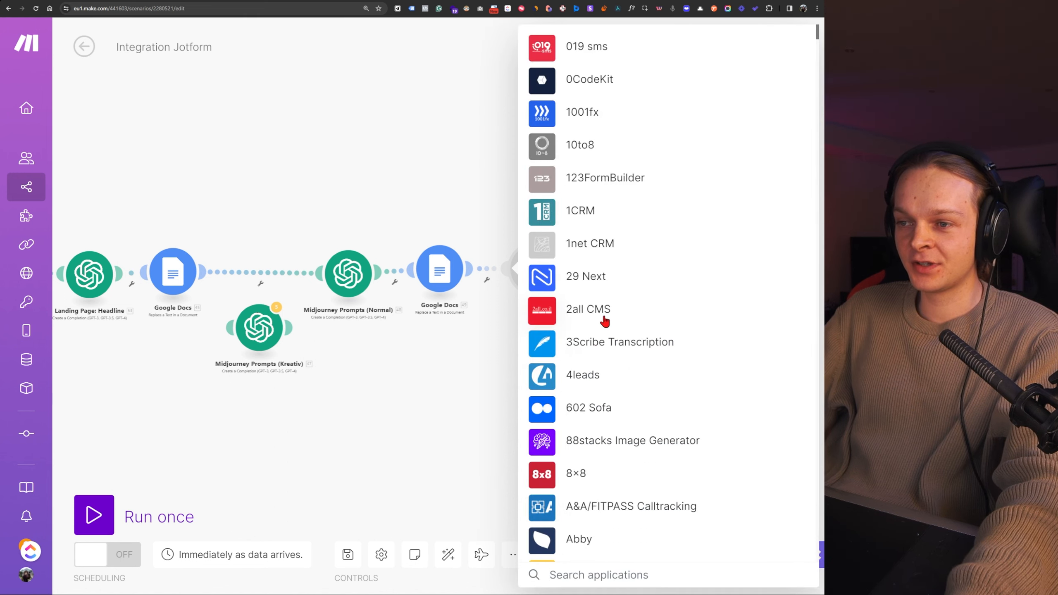
{"action": "scroll", "coordinate": [625, 321], "scroll_direction": "down", "scroll_amount": 12}
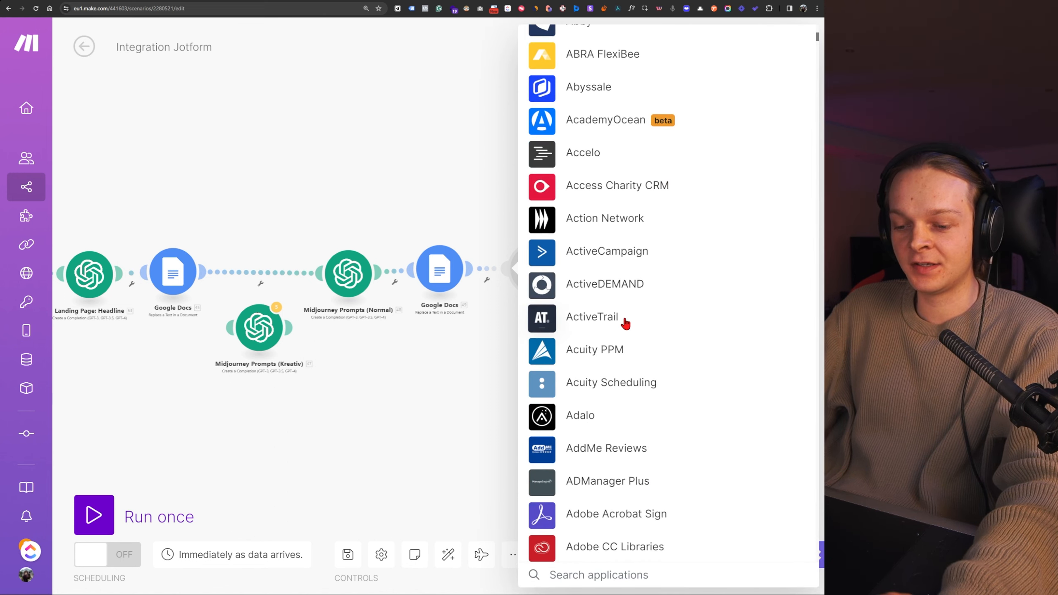
{"action": "scroll", "coordinate": [625, 324], "scroll_direction": "down", "scroll_amount": 10}
{"action": "type", "text": "frame"}
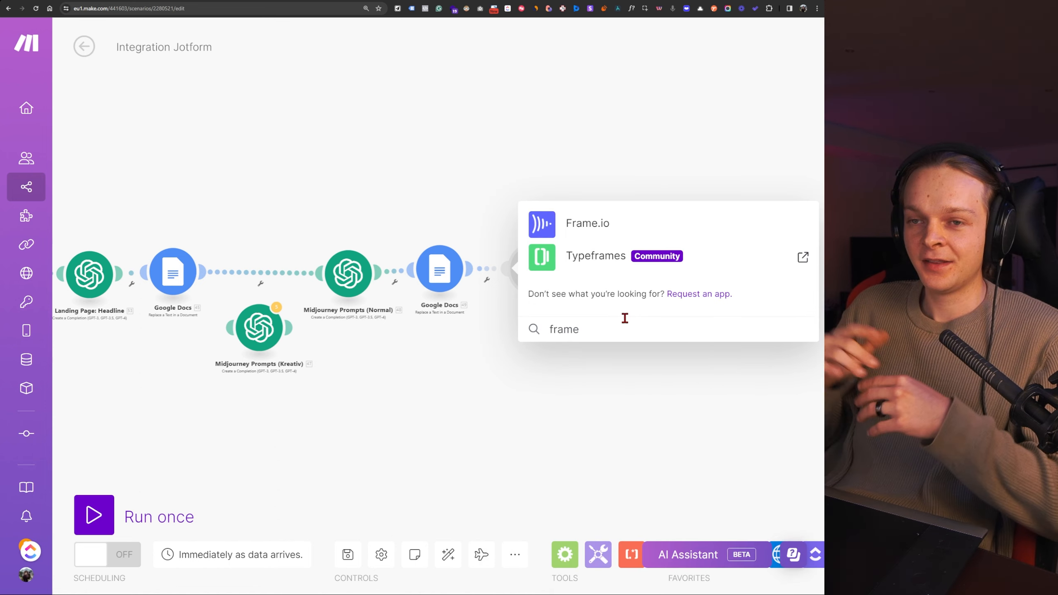
{"action": "left_click", "coordinate": [587, 227]}
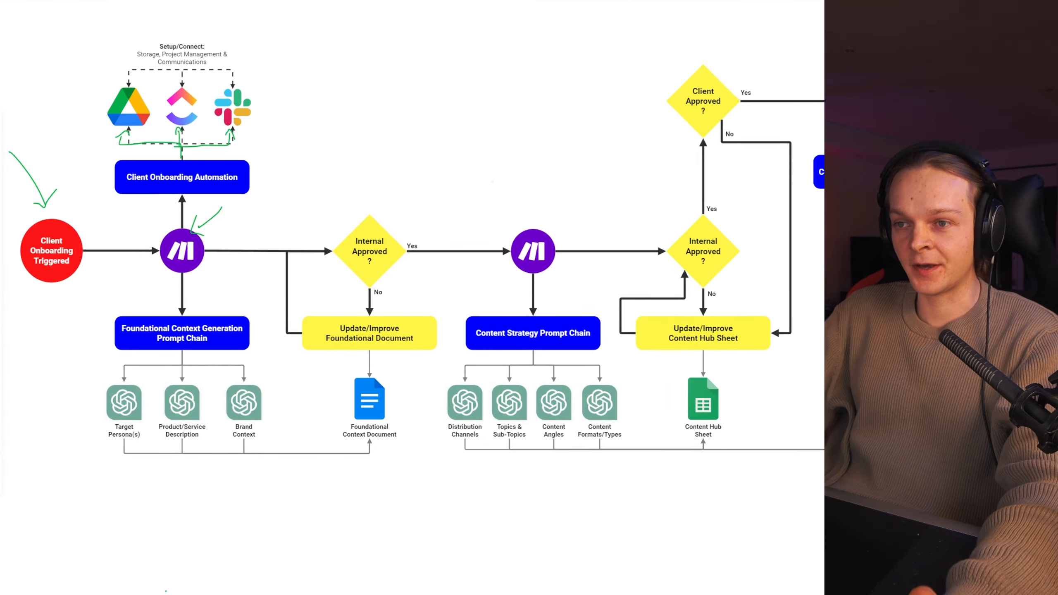
On the whiteboard flowchart, draw green arrows pointing at the Longform and Shortform Video Scripts icons under Content Generation Prompt Chain
{"action": "scroll", "coordinate": [458, 187], "scroll_direction": "down", "scroll_amount": 5}
{"action": "left_click_drag", "start_coordinate": [402, 211], "coordinate": [408, 211]}
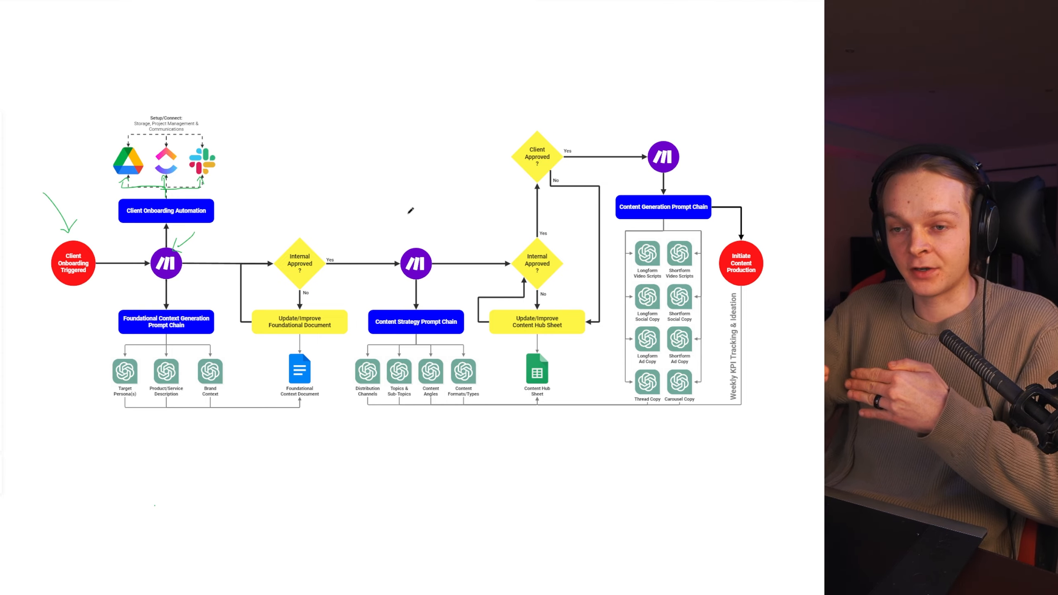
{"action": "scroll", "coordinate": [161, 377], "scroll_direction": "up", "scroll_amount": 5}
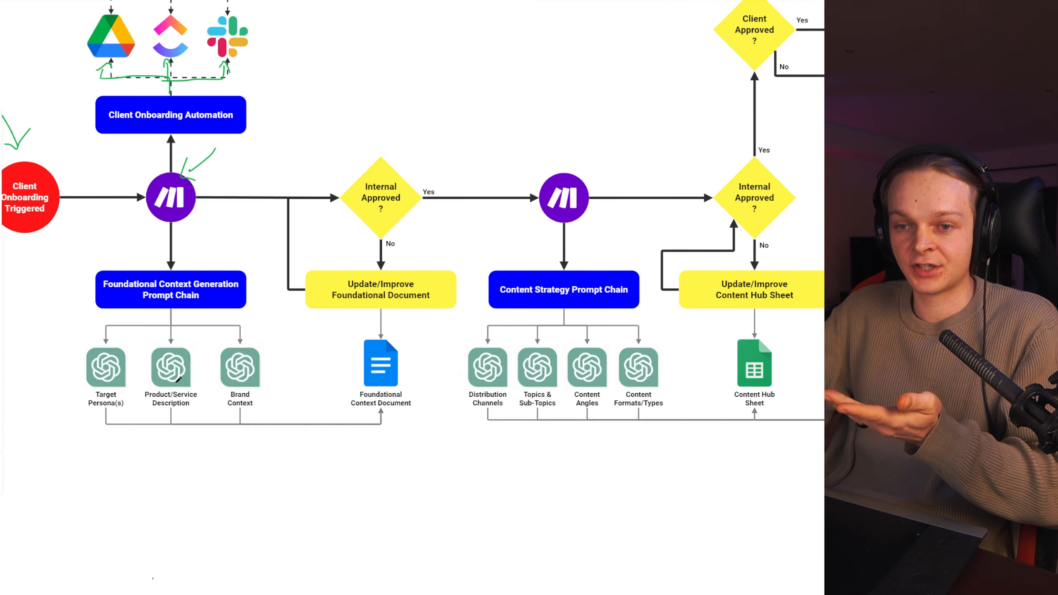
{"action": "left_click_drag", "start_coordinate": [423, 403], "coordinate": [60, 436]}
{"action": "left_click_drag", "start_coordinate": [569, 357], "coordinate": [253, 429]}
{"action": "left_click_drag", "start_coordinate": [467, 331], "coordinate": [398, 311]}
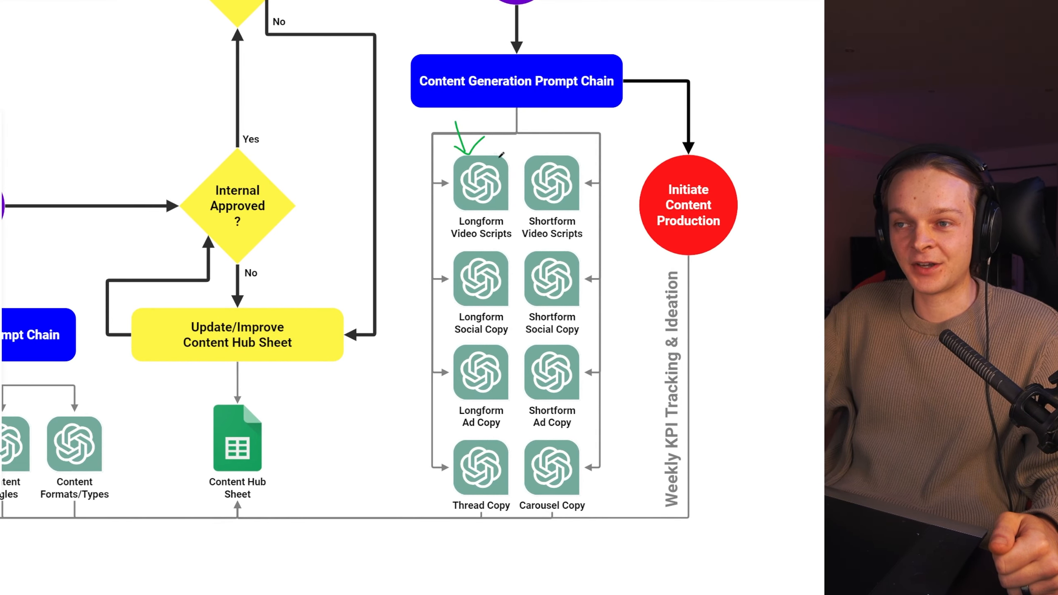
{"action": "scroll", "coordinate": [638, 115], "scroll_direction": "up", "scroll_amount": 1}
{"action": "left_click_drag", "start_coordinate": [619, 112], "coordinate": [598, 150]}
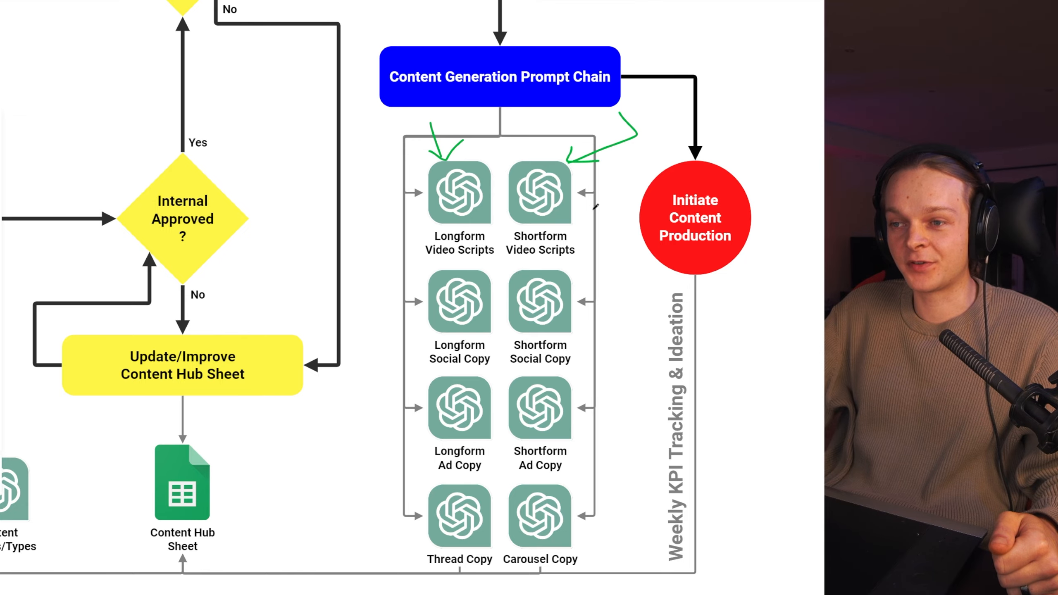
{"action": "scroll", "coordinate": [377, 238], "scroll_direction": "down", "scroll_amount": 5}
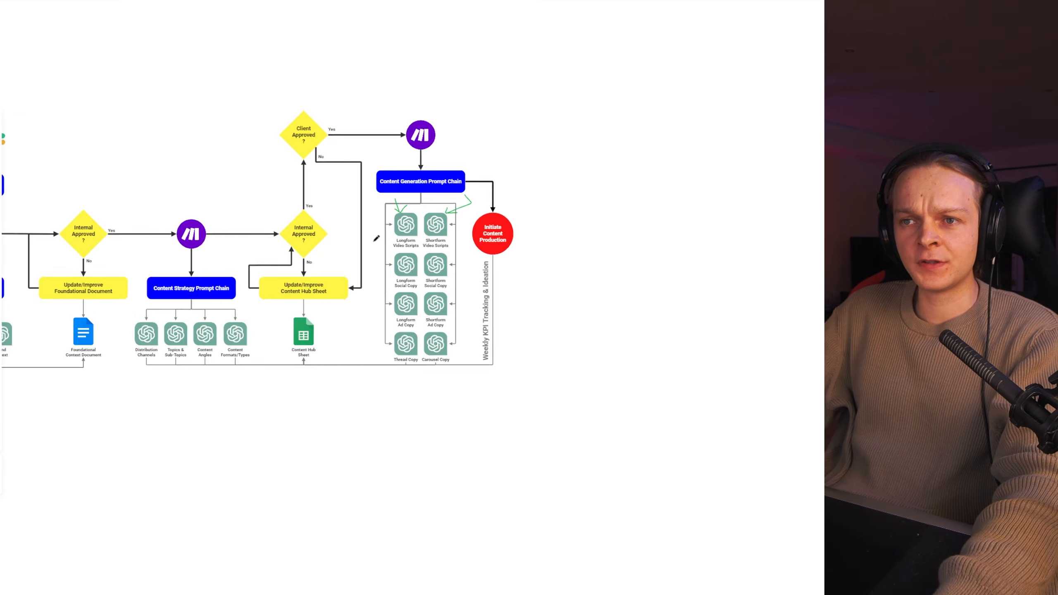